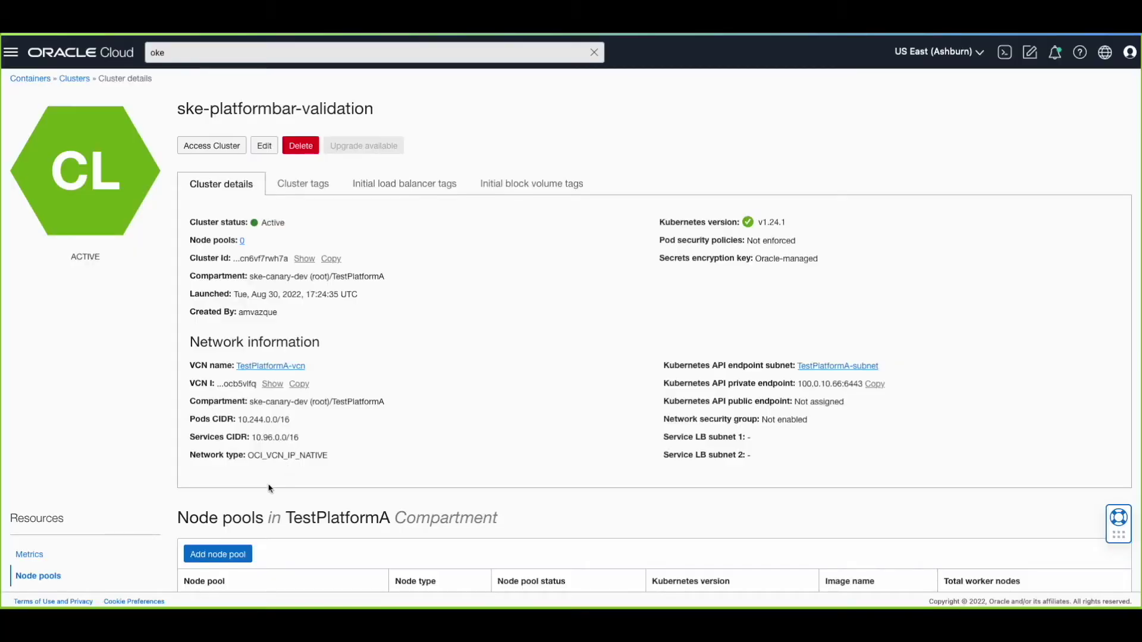
# Start adding a node pool to the ske-platformbar-validation cluster.
pyautogui.click(236, 554)
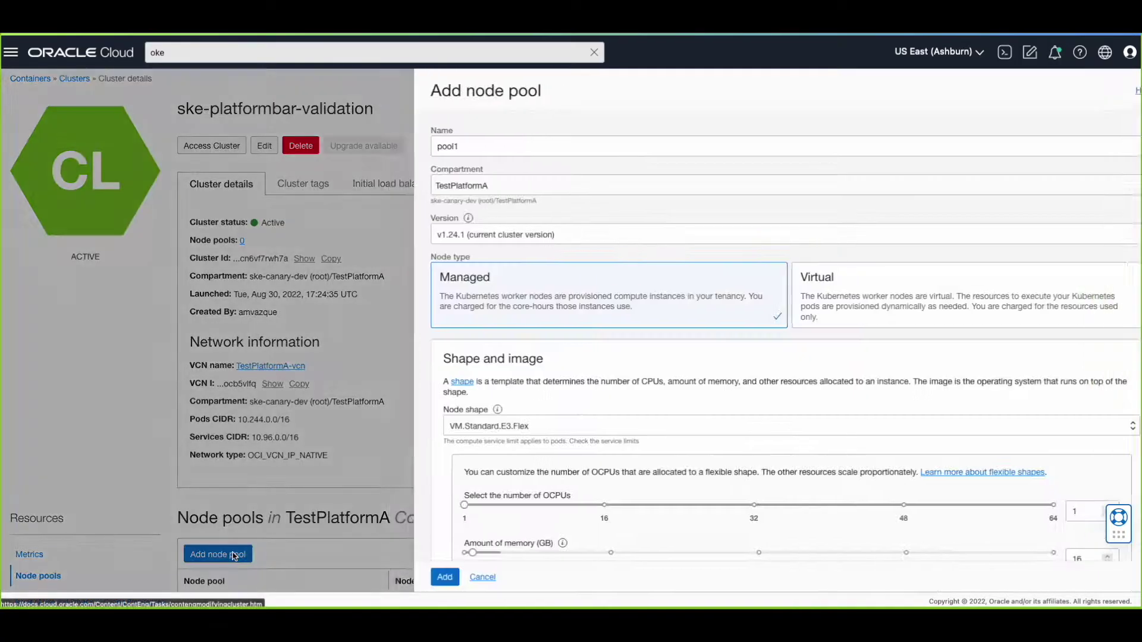
# Name the pool ske-platformbar-validation, make it virtual with 1 node and Pods.Standard.E3.Flex shape.
pyautogui.click(455, 141)
pyautogui.doubleClick(456, 141)
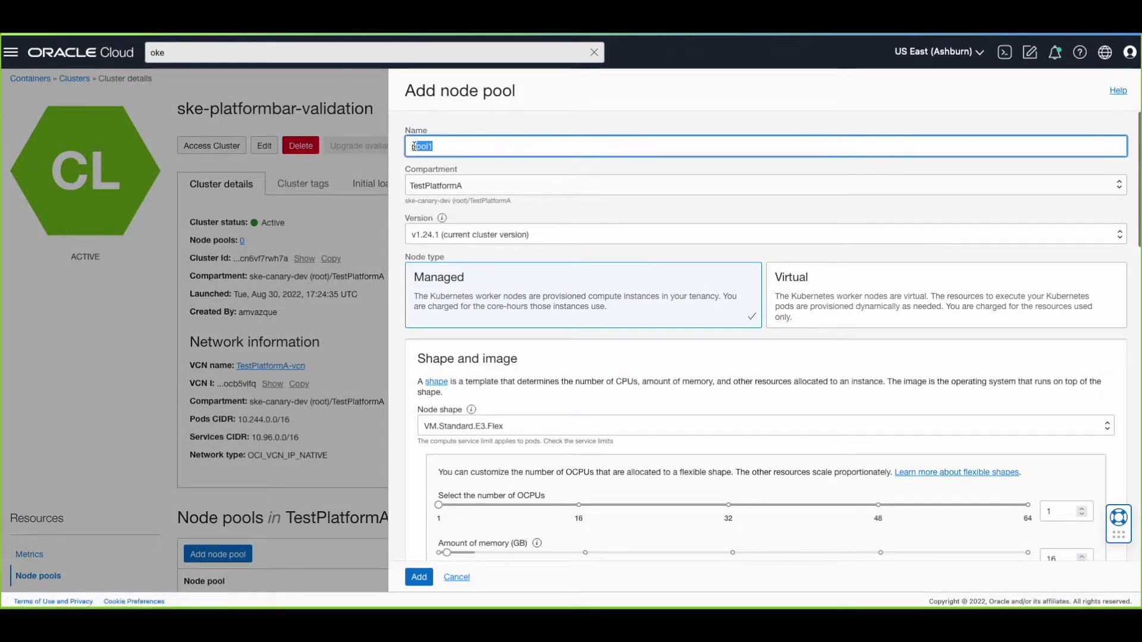
pyautogui.write('ske-platformbar-validation')
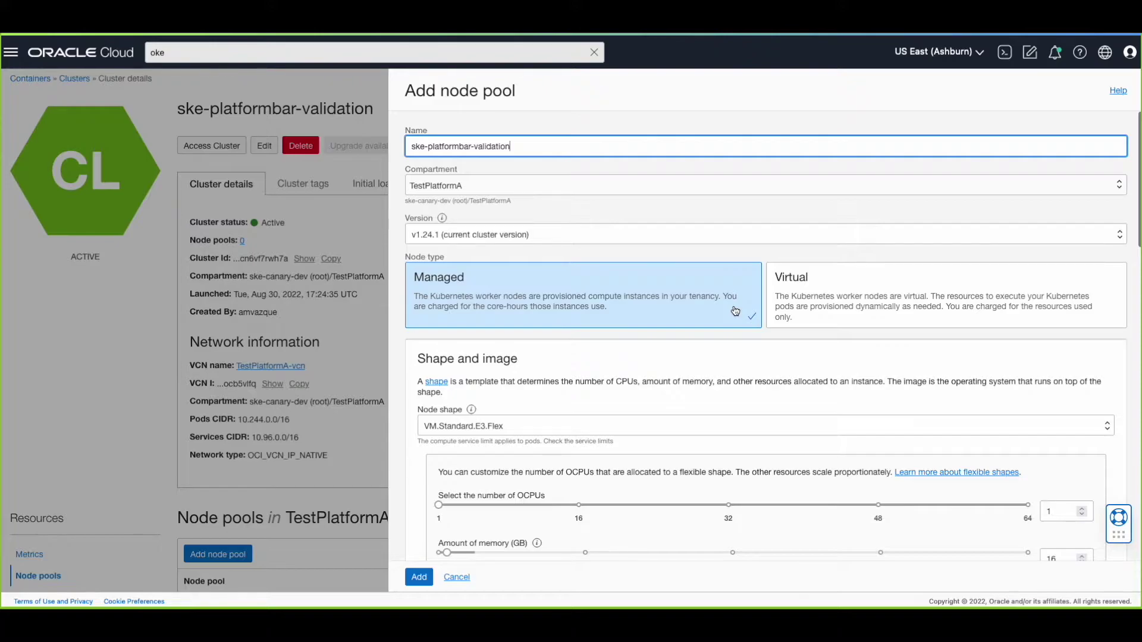
pyautogui.click(880, 308)
pyautogui.click(429, 396)
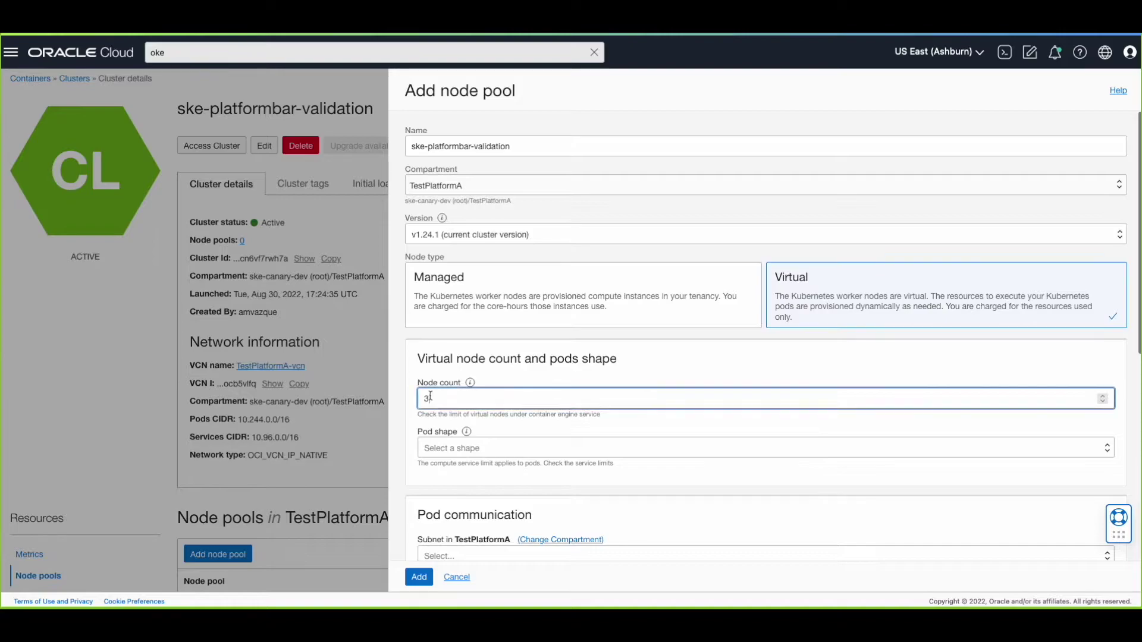
pyautogui.click(459, 447)
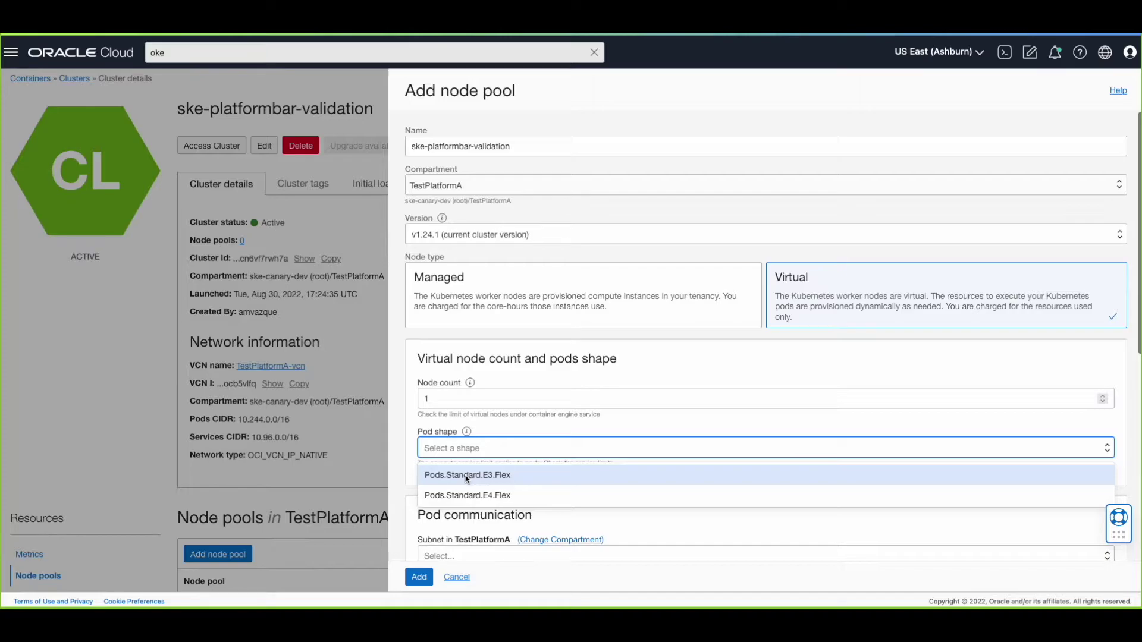
pyautogui.click(465, 475)
pyautogui.scroll(-2, 465, 479)
# Use TestPlatformA-subnet for pod and virtual node traffic, place it in US-ASHBURN-AD-1, and create it.
pyautogui.click(472, 443)
pyautogui.click(475, 507)
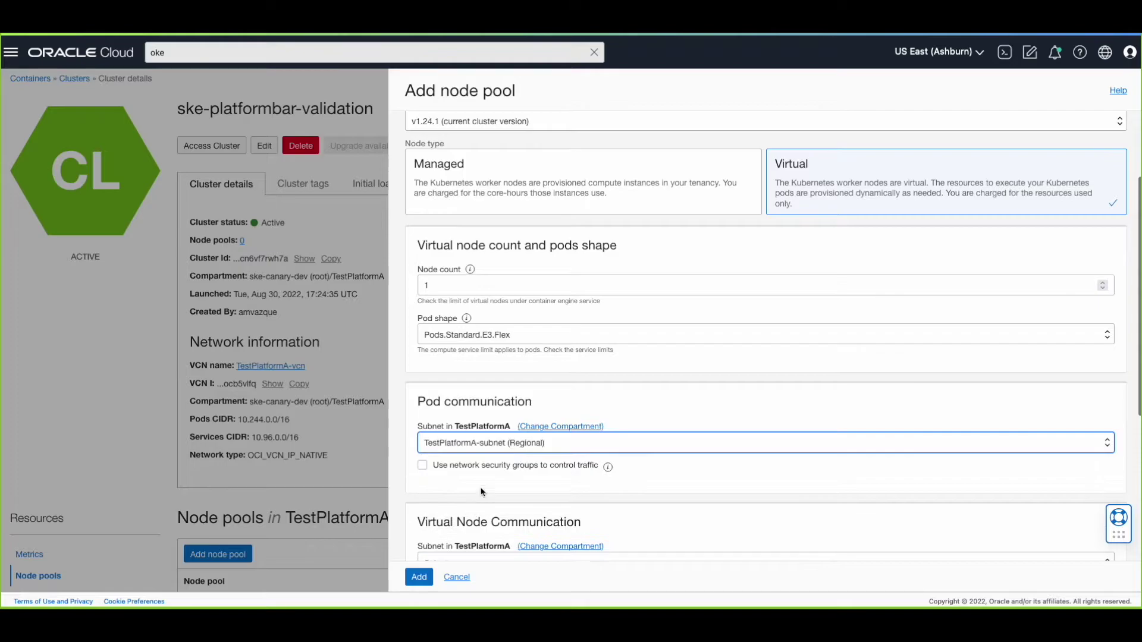
pyautogui.scroll(-2, 481, 492)
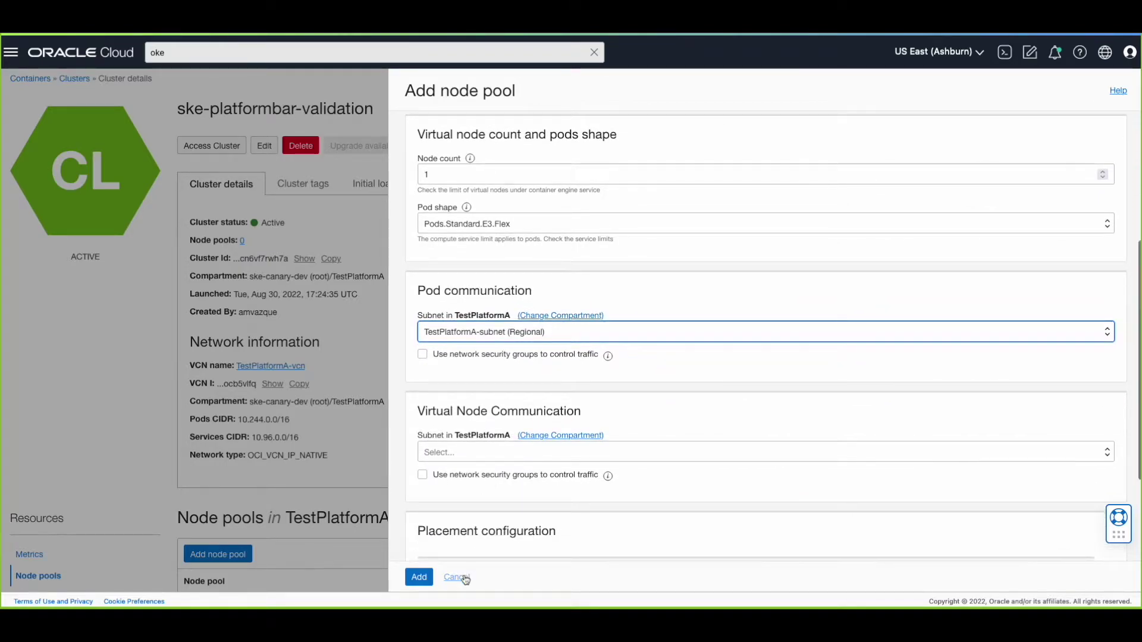
pyautogui.click(486, 450)
pyautogui.click(462, 528)
pyautogui.scroll(-1, 463, 513)
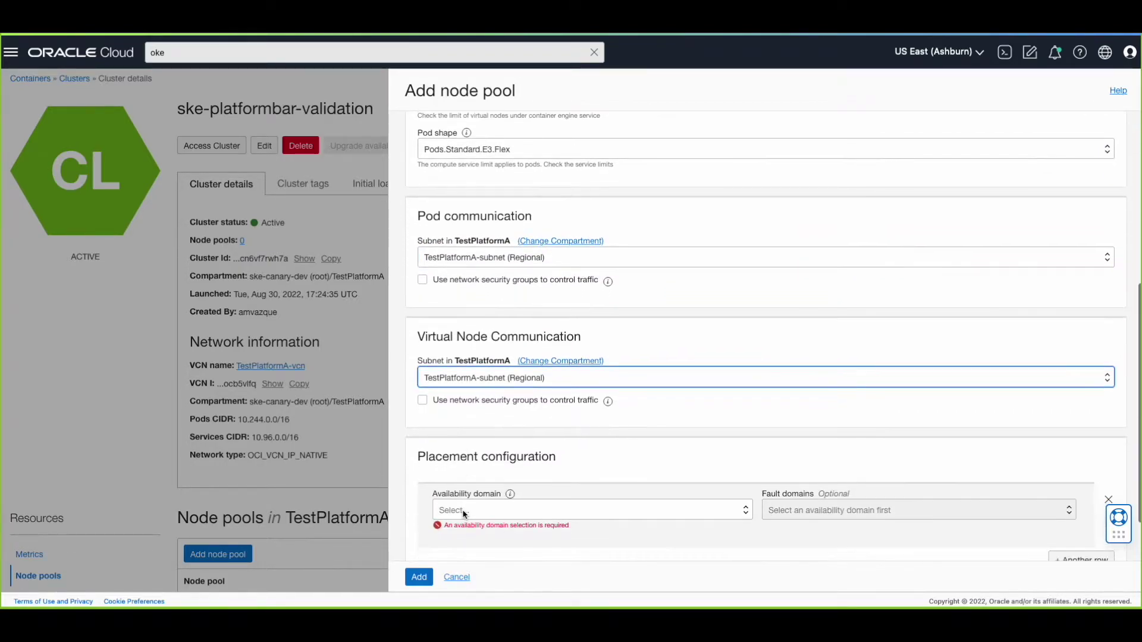
pyautogui.click(463, 513)
pyautogui.click(450, 537)
pyautogui.scroll(-1, 460, 537)
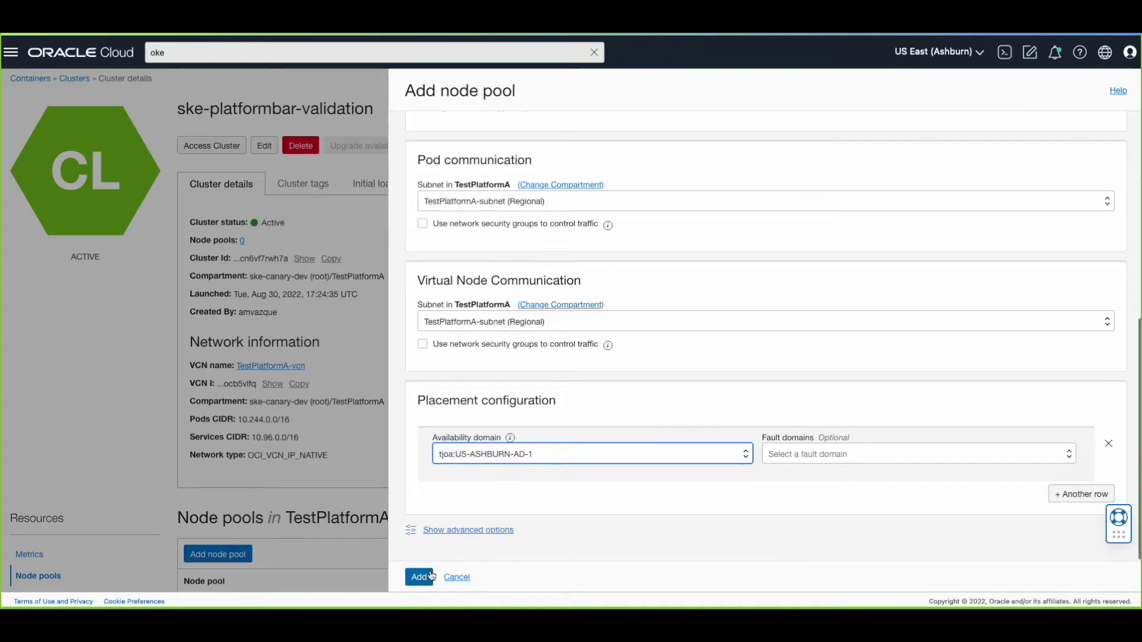
pyautogui.click(421, 577)
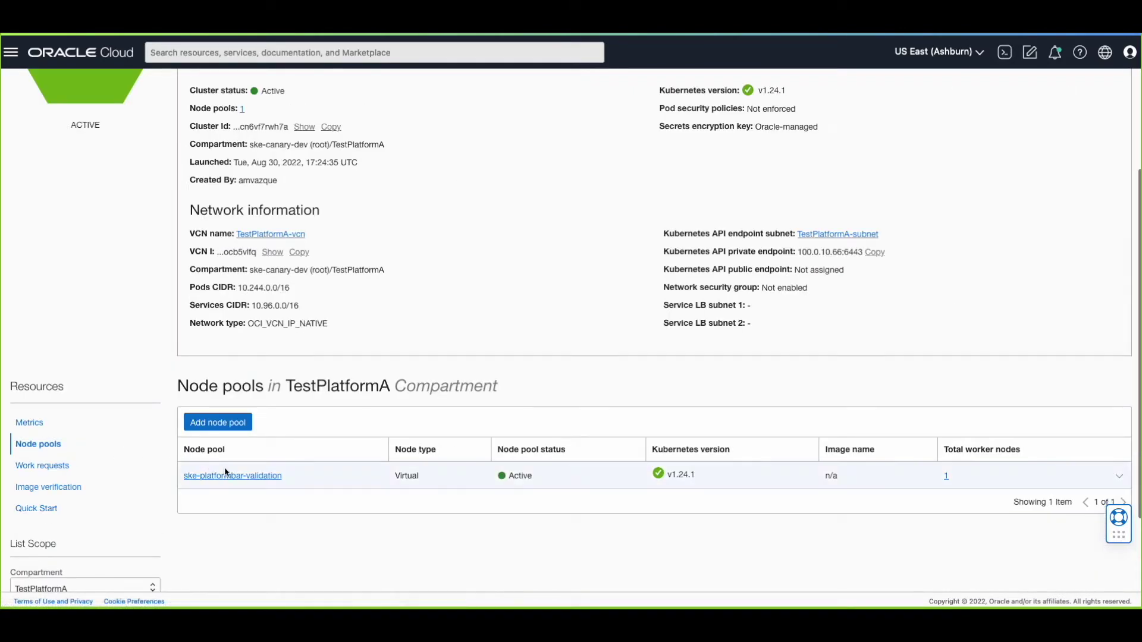
# View the ske-platformbar-validation pool's details showing its Active, Ready virtual node.
pyautogui.click(247, 476)
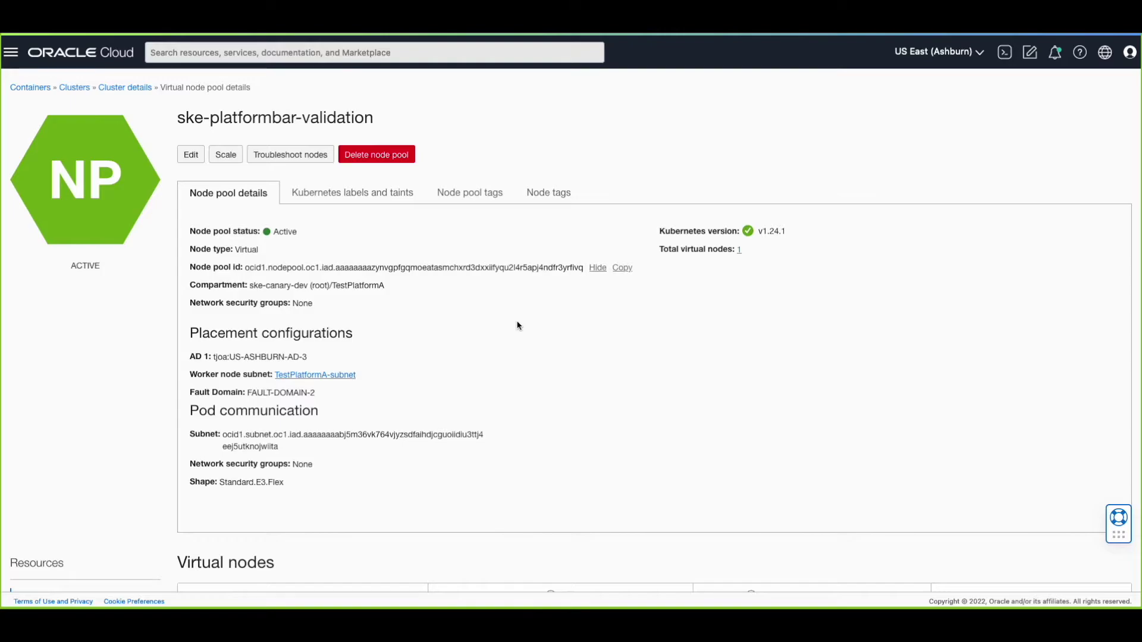
pyautogui.scroll(-2, 519, 326)
pyautogui.scroll(-2, 518, 326)
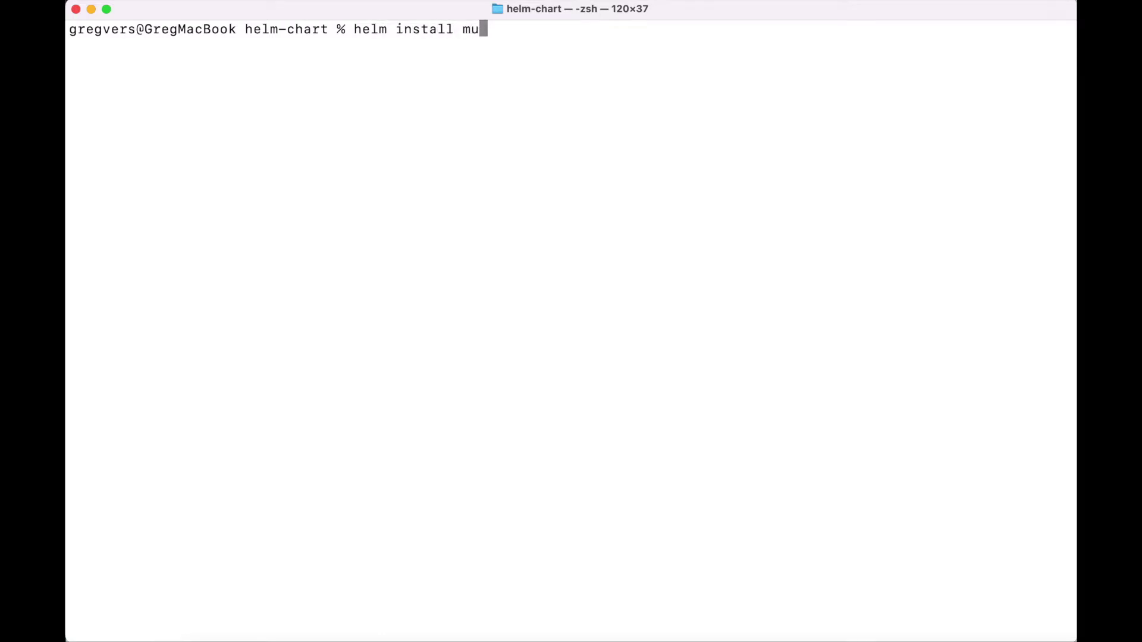
pyautogui.write('sh')
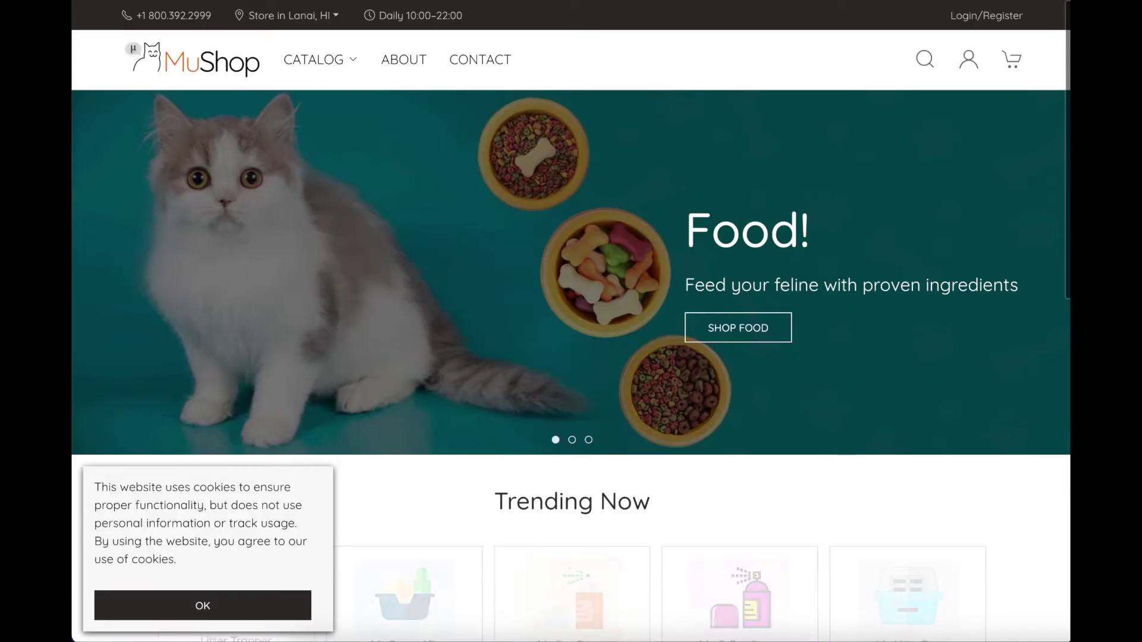
pyautogui.scroll(-1, 373, 243)
pyautogui.scroll(-1, 373, 238)
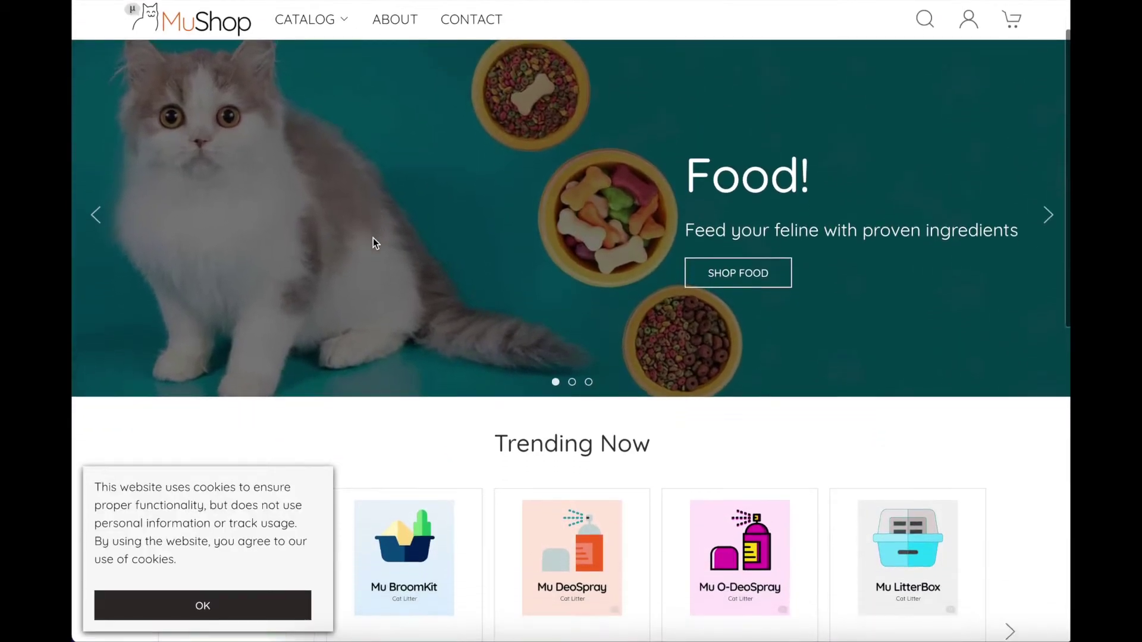
pyautogui.scroll(-3, 372, 239)
# In the MuShop store, add Cat Litter Mu LitterBox from Trending Now to the cart.
pyautogui.click(205, 606)
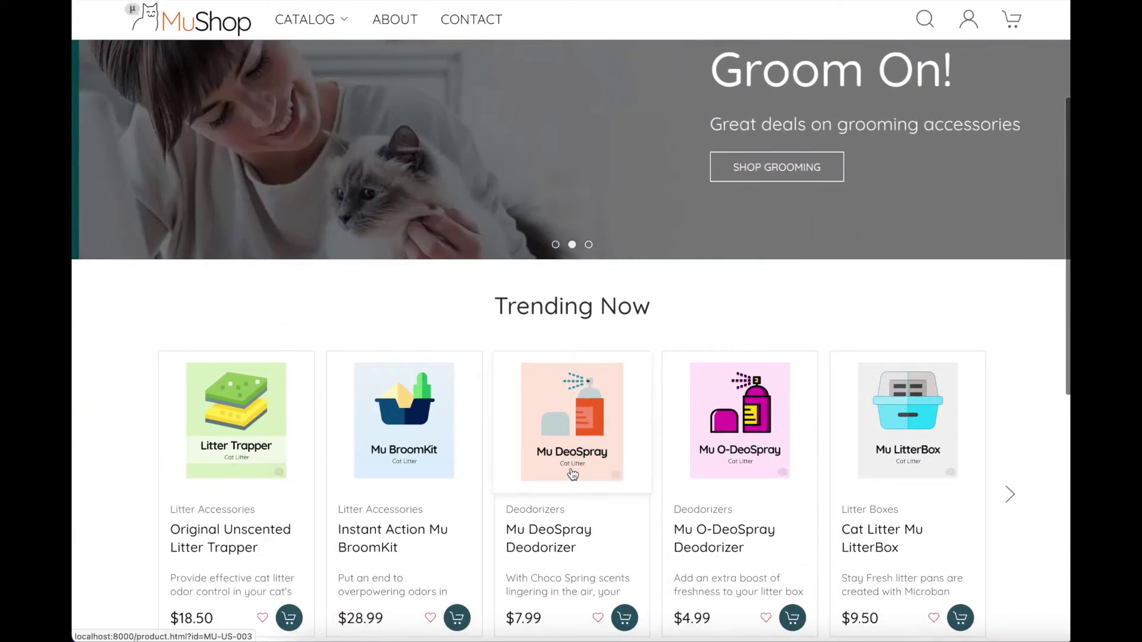
pyautogui.scroll(-2, 573, 474)
pyautogui.click(961, 493)
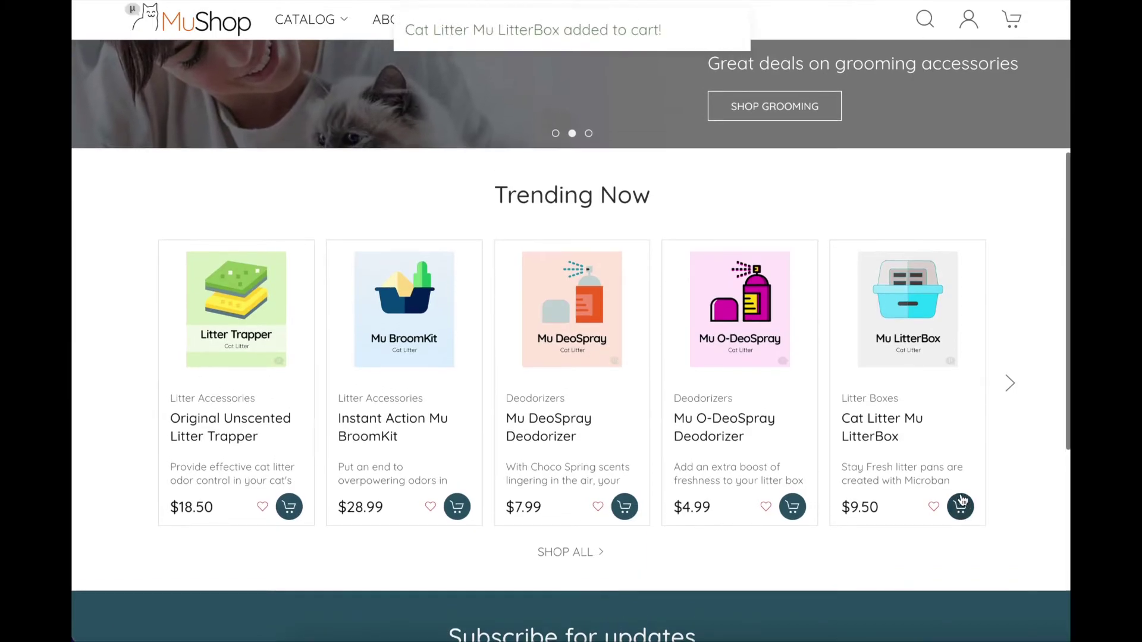